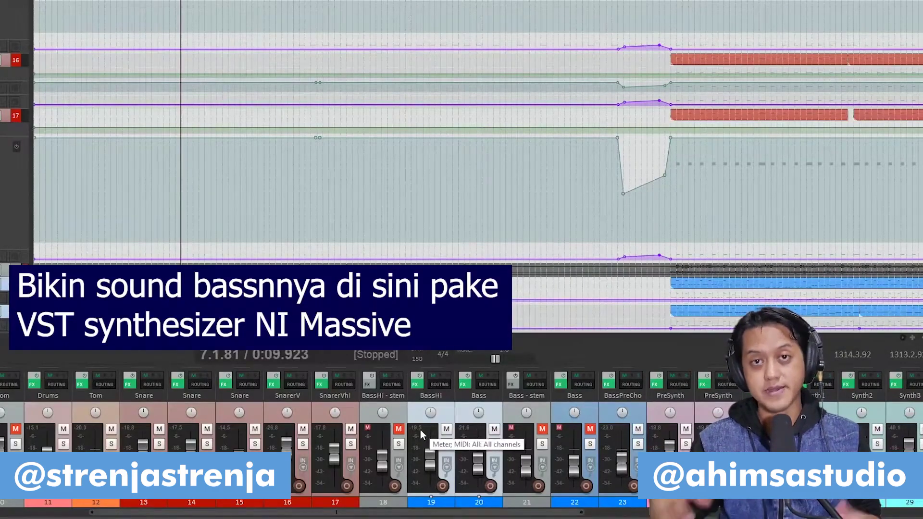
# - Solo the BassHi track (19) and listen to it from the start of its first MIDI item
pyautogui.click(451, 412)
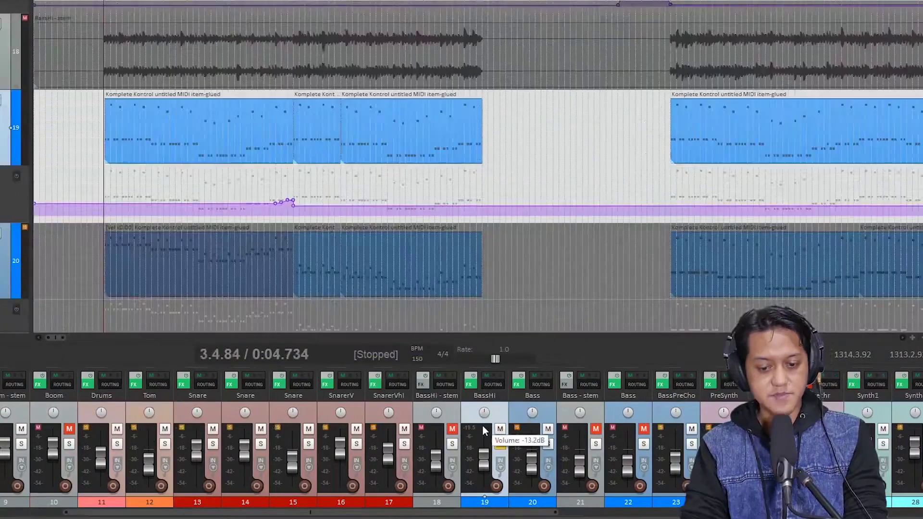
pyautogui.press('space')
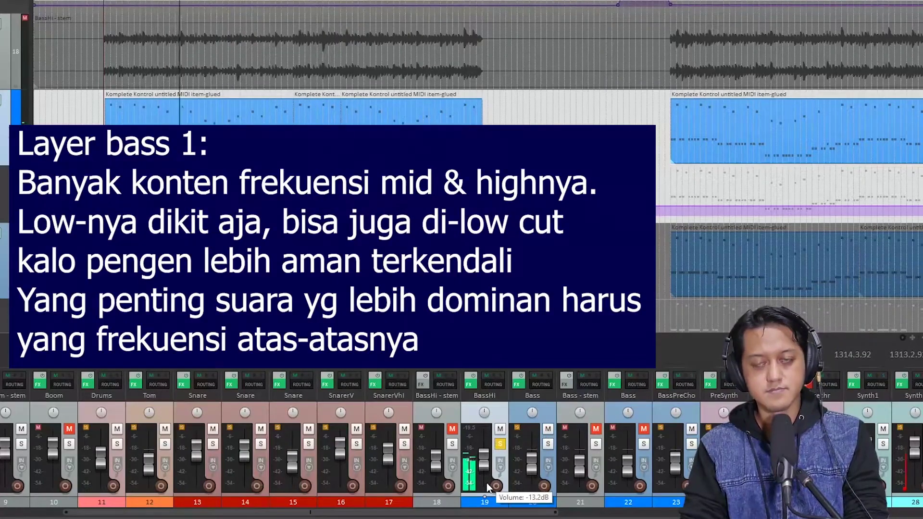
pyautogui.press('space')
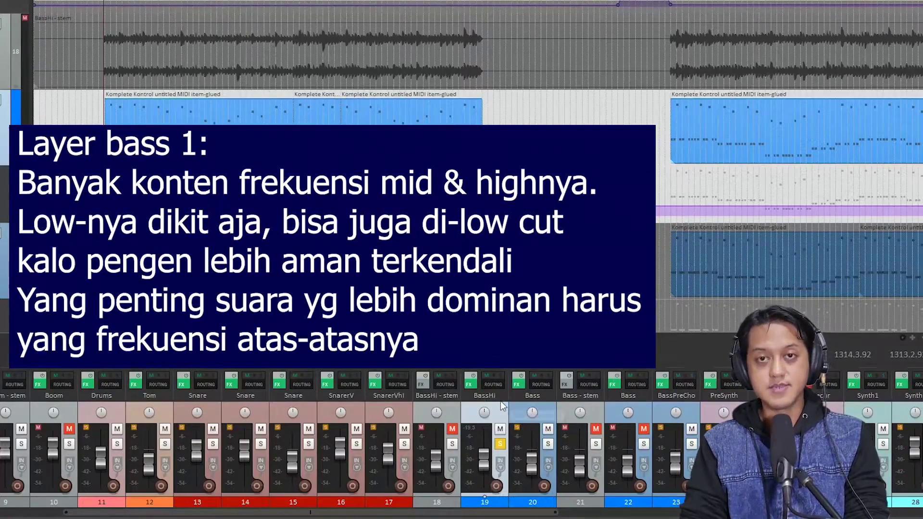
# - Solo the low-frequency Bass track (20) instead of BassHi and listen to it from position 11.4.77
pyautogui.click(548, 444)
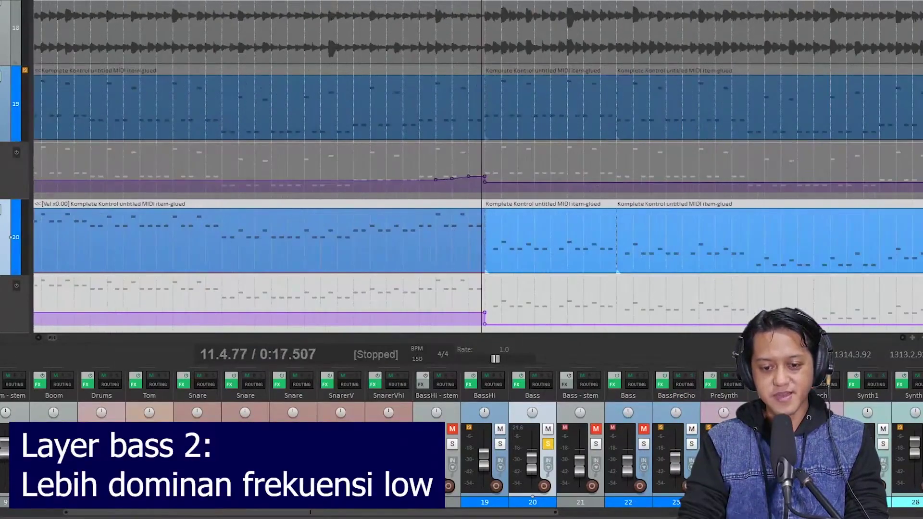
pyautogui.scroll(2, 564, 53)
pyautogui.press('space')
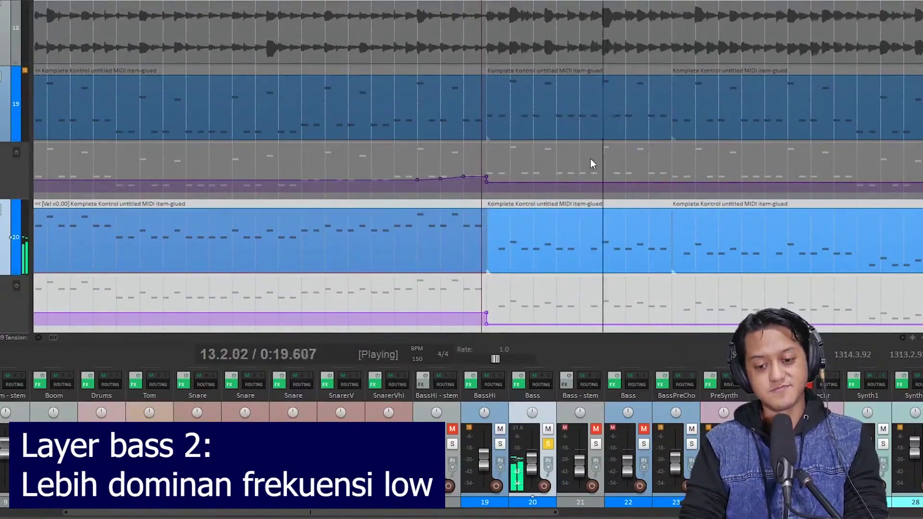
pyautogui.scroll(-2, 581, 149)
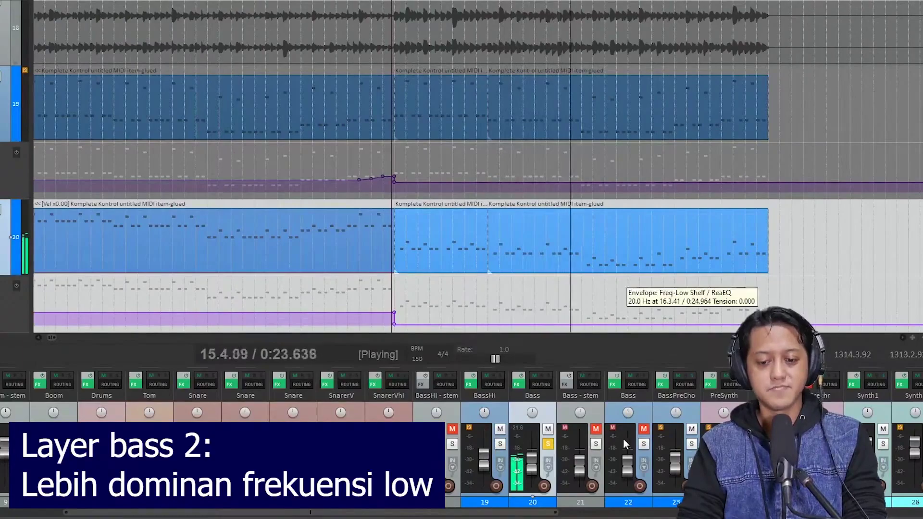
pyautogui.press('space')
# - Solo only the BassHi track and play it from position 11.4.77 for comparison
pyautogui.click(471, 403)
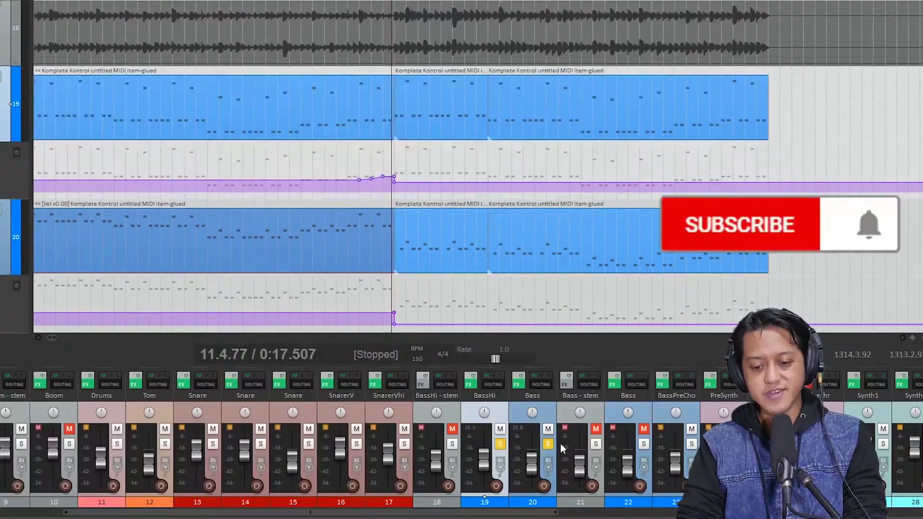
pyautogui.press('space')
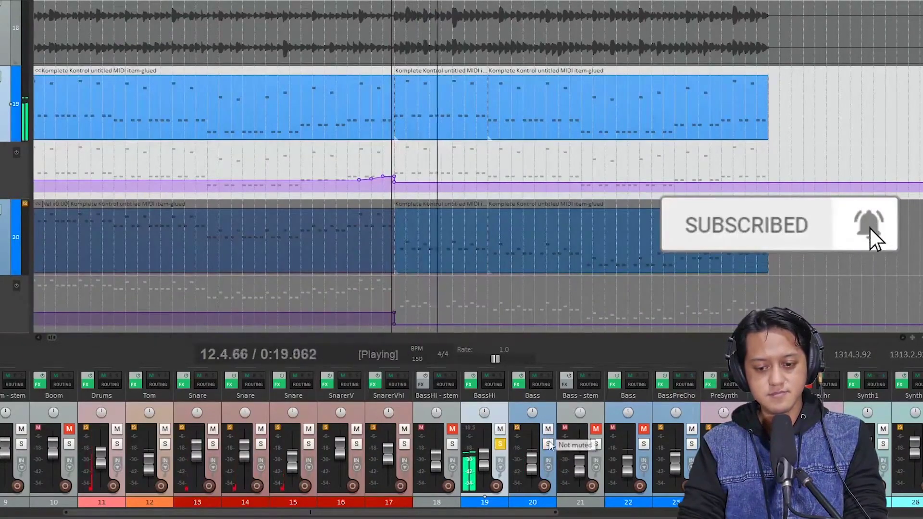
pyautogui.press('space')
# - Switch the solo to the Bass track (20) and play the same passage
pyautogui.click(518, 485)
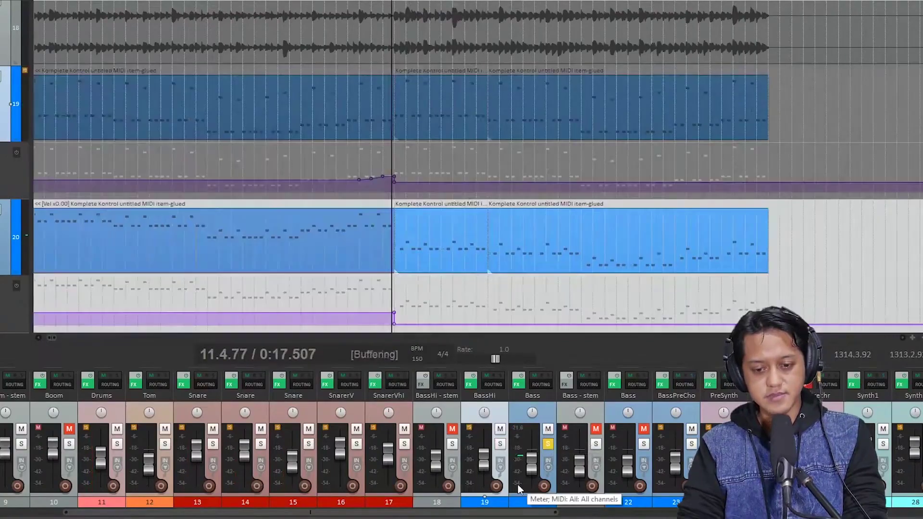
pyautogui.press('space')
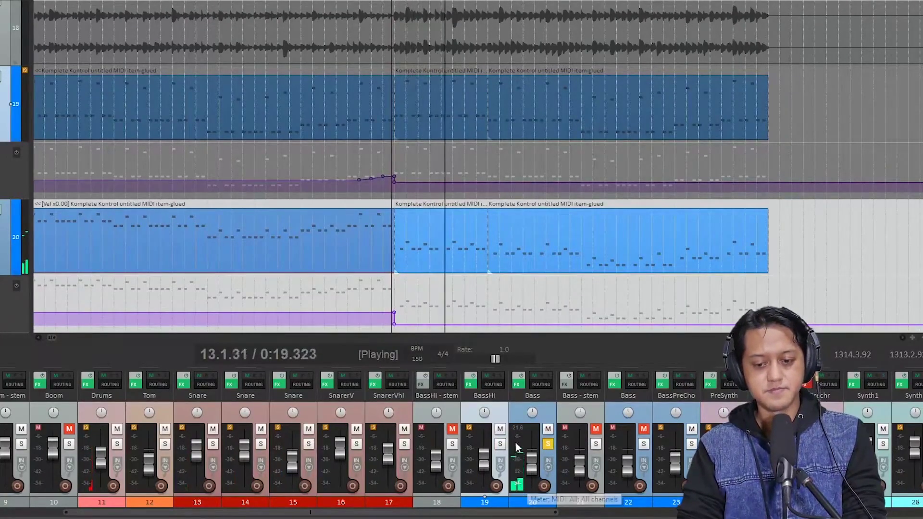
pyautogui.press('space')
# - Solo BassHi and Bass together, play both layers, and take Bass out of the solo during playback
pyautogui.keyDown('ctrl'); pyautogui.click(484, 480); pyautogui.keyUp('ctrl')
pyautogui.press('space')
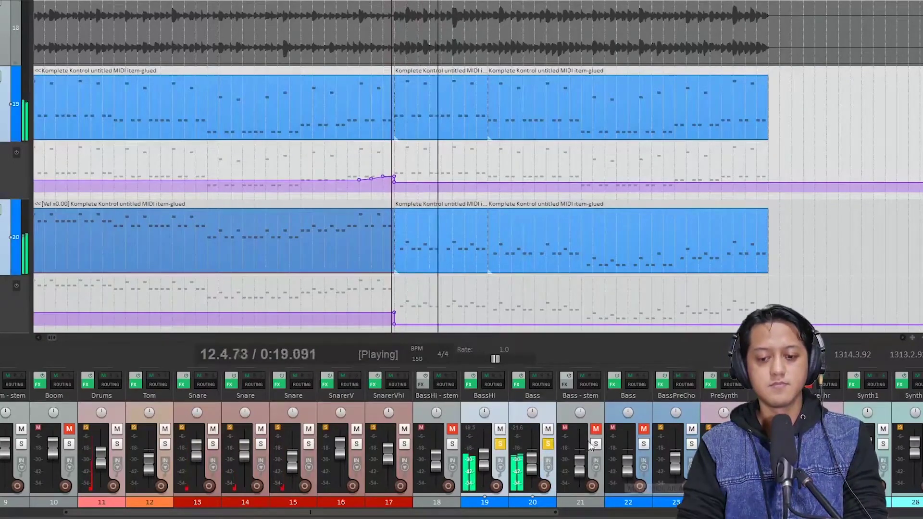
pyautogui.click(548, 443)
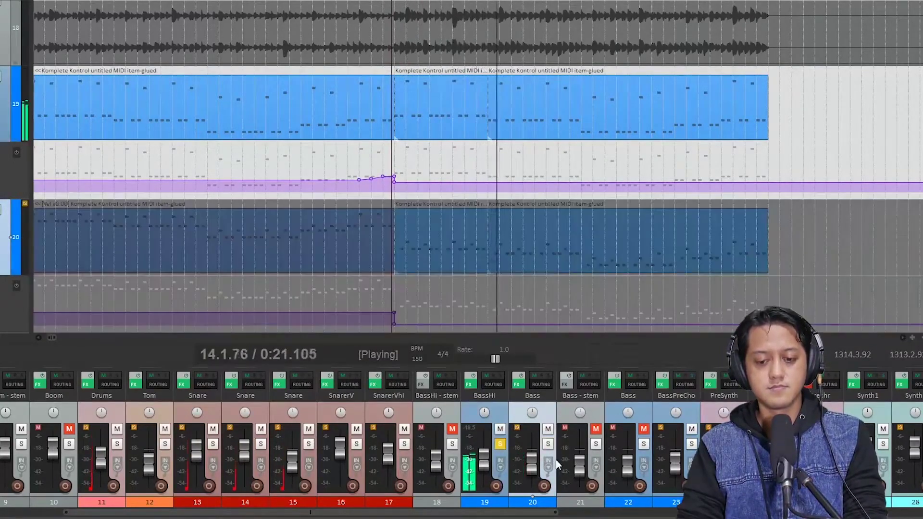
pyautogui.press('space')
# - Play the soloed BassHi track twice from position 11.4.77 to examine its sound and effects chain
pyautogui.click(548, 444)
pyautogui.click(501, 443)
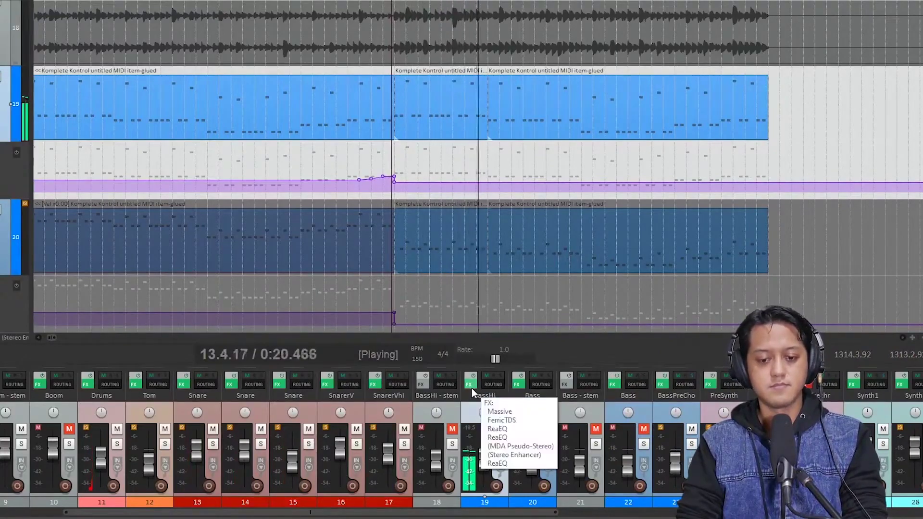
pyautogui.press('space')
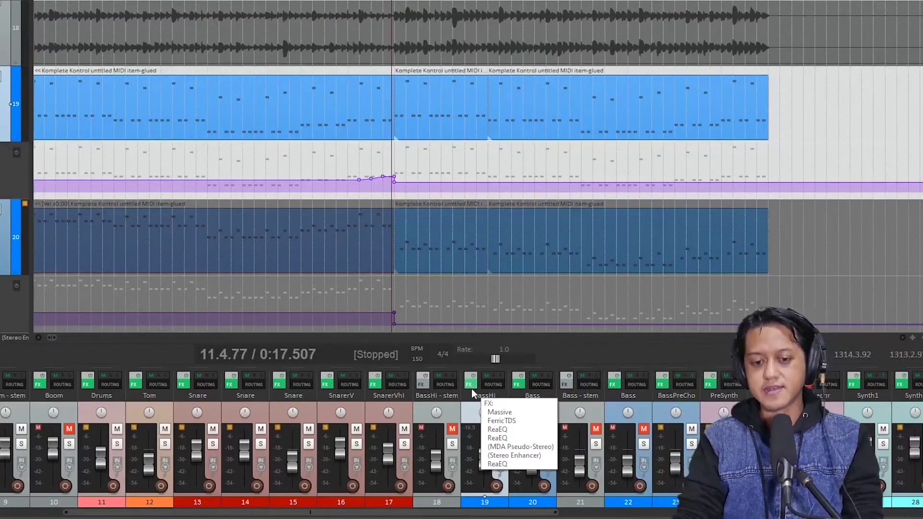
pyautogui.press('space')
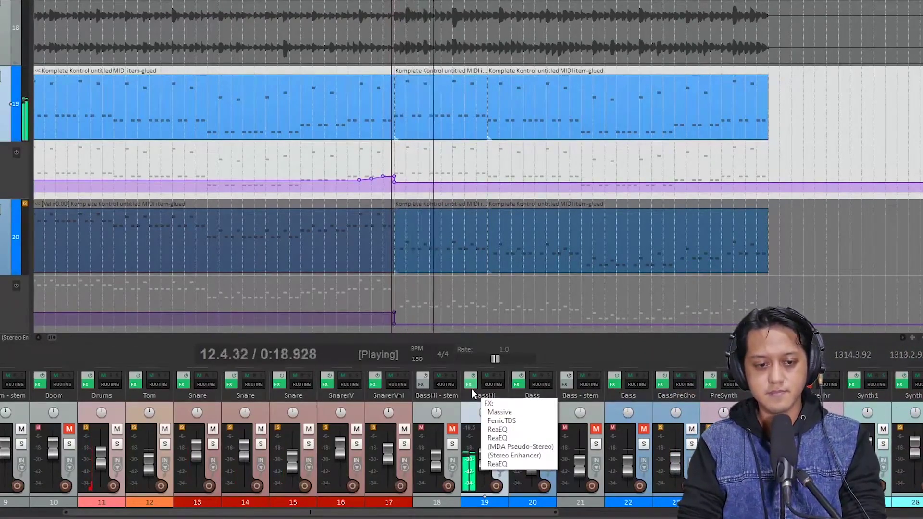
pyautogui.click(500, 444)
pyautogui.press('space')
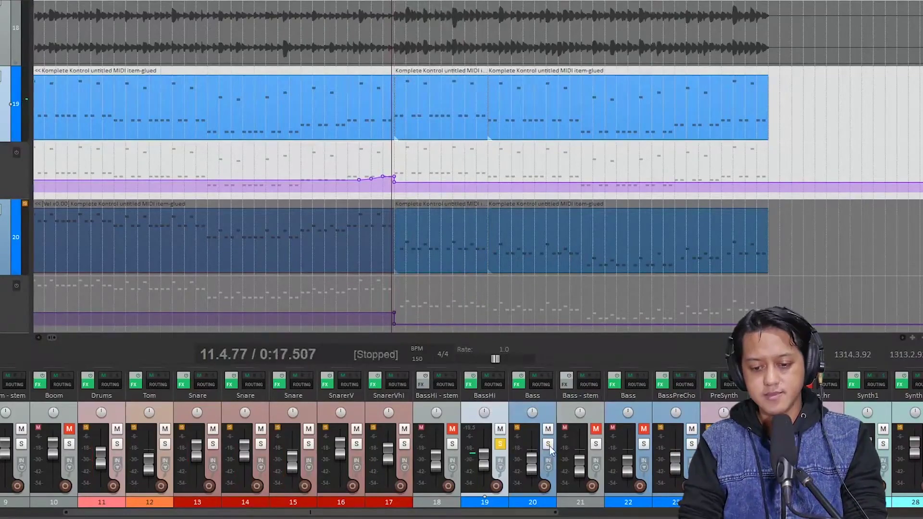
# - Solo only the Bass track (20) and listen to its low-frequency layer from position 11.4.77
pyautogui.click(548, 444)
pyautogui.press('space')
pyautogui.click(518, 409)
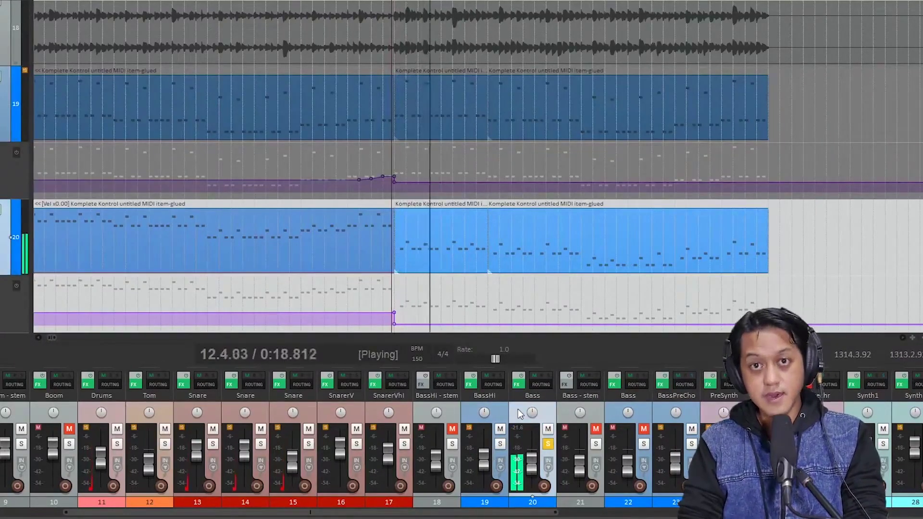
pyautogui.press('space')
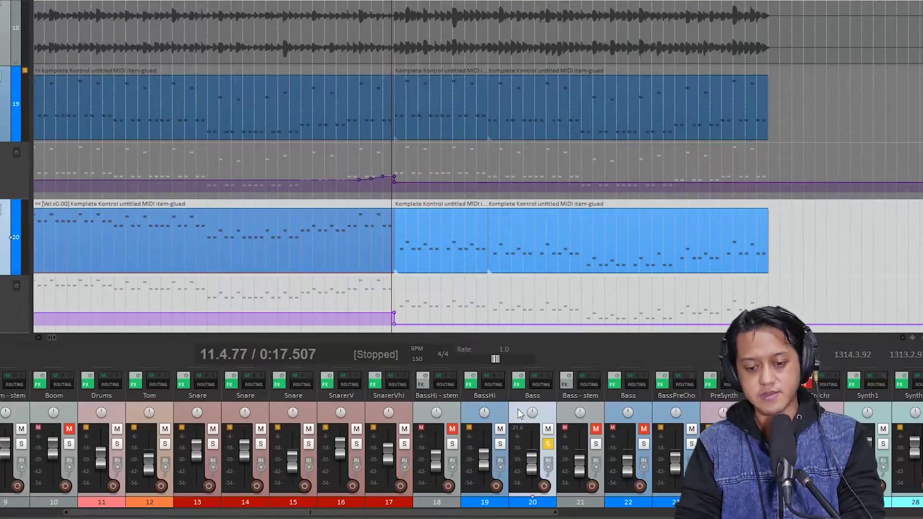
pyautogui.press('Up')
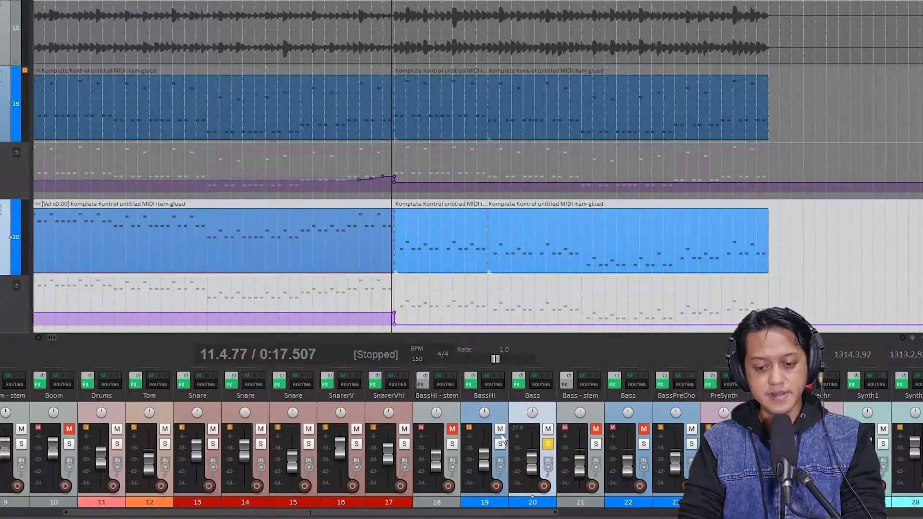
# - Clear the Bass track's solo, solo BassHi, and listen to its stereo width
pyautogui.click(501, 408)
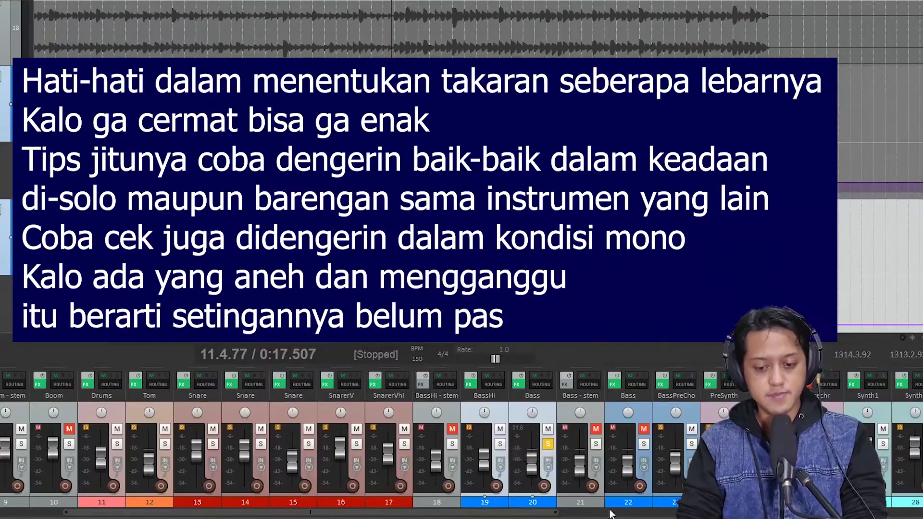
pyautogui.hscroll(-2, 655, 457)
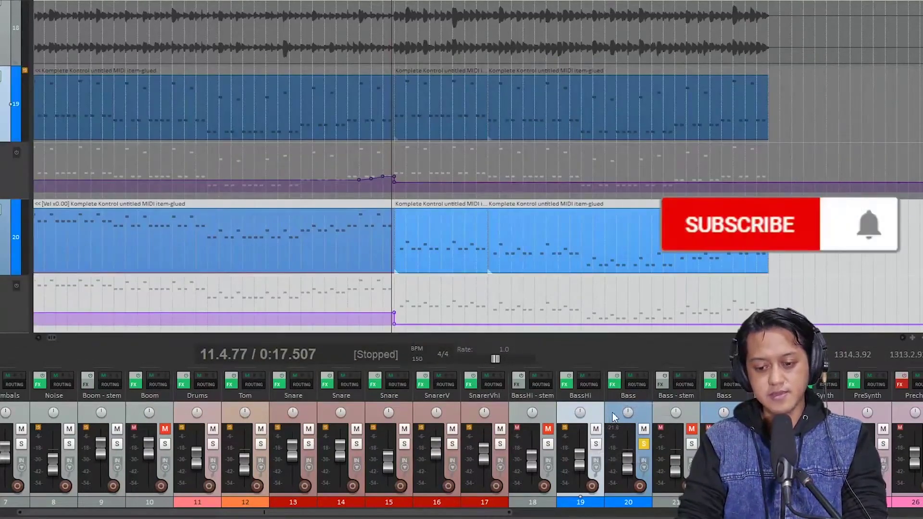
pyautogui.click(600, 441)
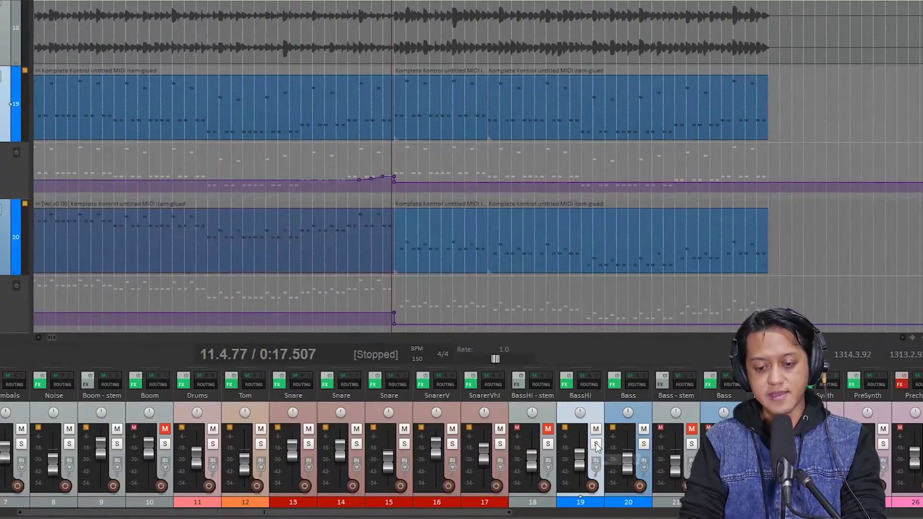
pyautogui.click(596, 443)
pyautogui.press('space')
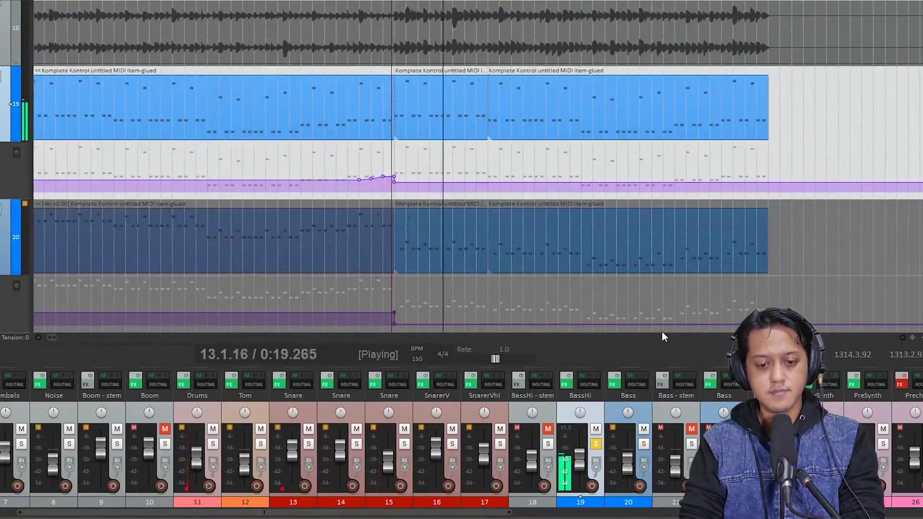
pyautogui.press('space')
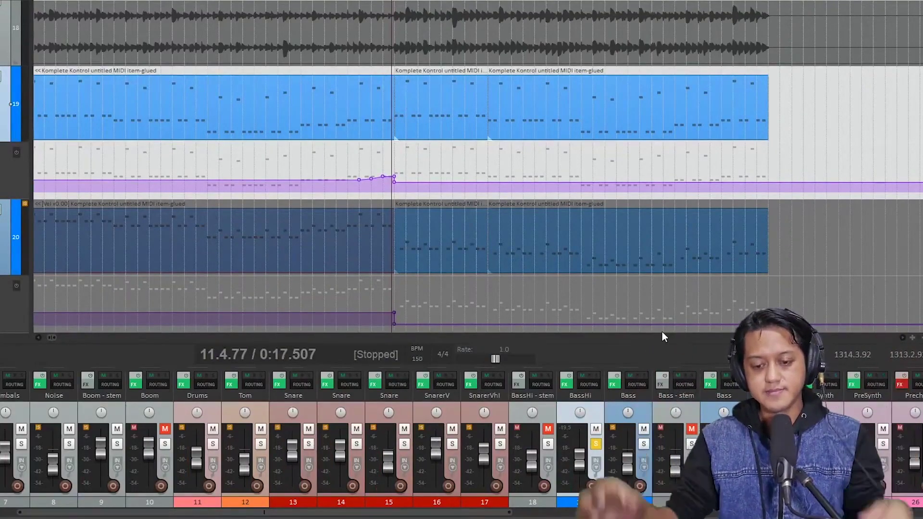
# - Add the Bass track (20) to the soloed BassHi and listen to both layers combined
pyautogui.click(643, 443)
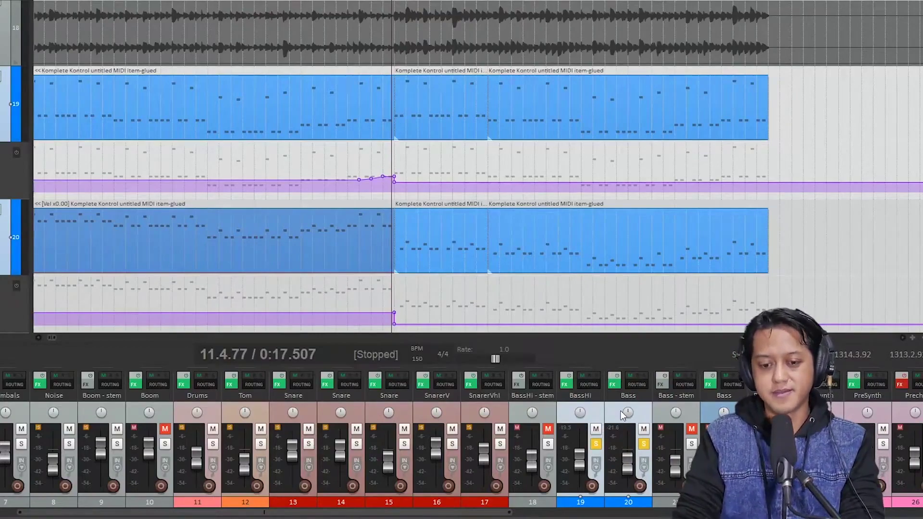
pyautogui.press('space')
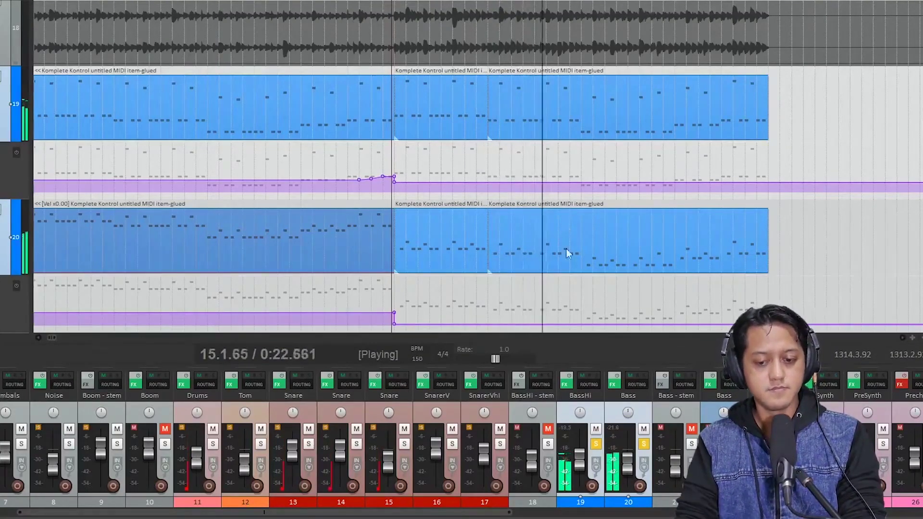
pyautogui.press('space')
# - Place the edit cursor just before the first bass items and audition the song's opening bass section
pyautogui.click(281, 263)
pyautogui.scroll(2, 379, 197)
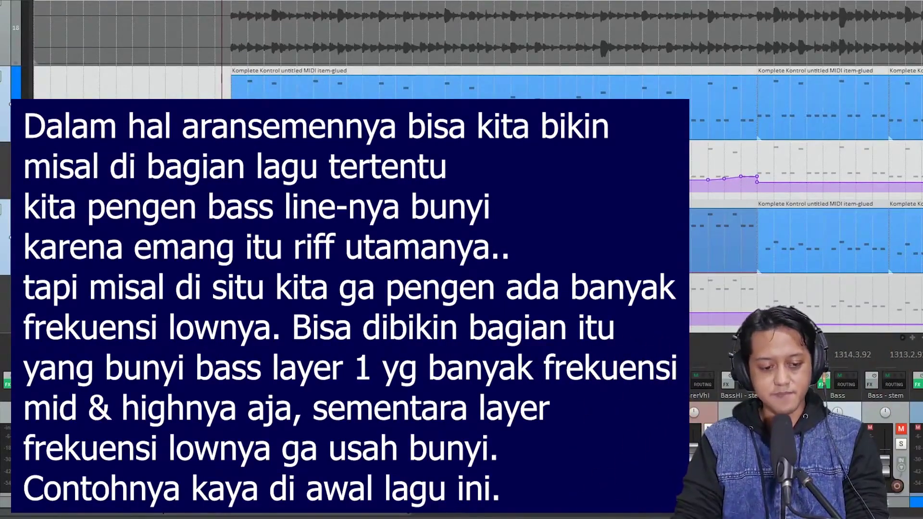
pyautogui.press('space')
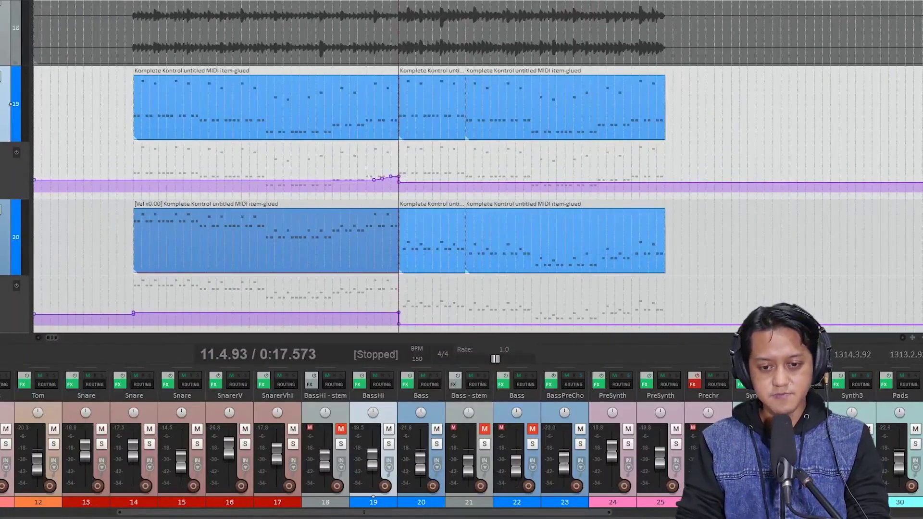
# - Play both bass layers unsoloed with the other instruments from the transition near bar 12
pyautogui.press('space')
pyautogui.press('=')
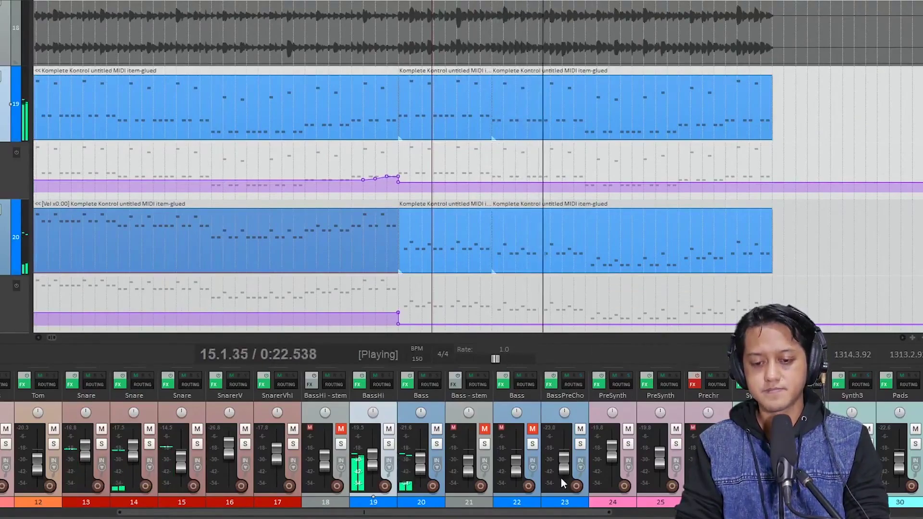
pyautogui.scroll(-2, 524, 182)
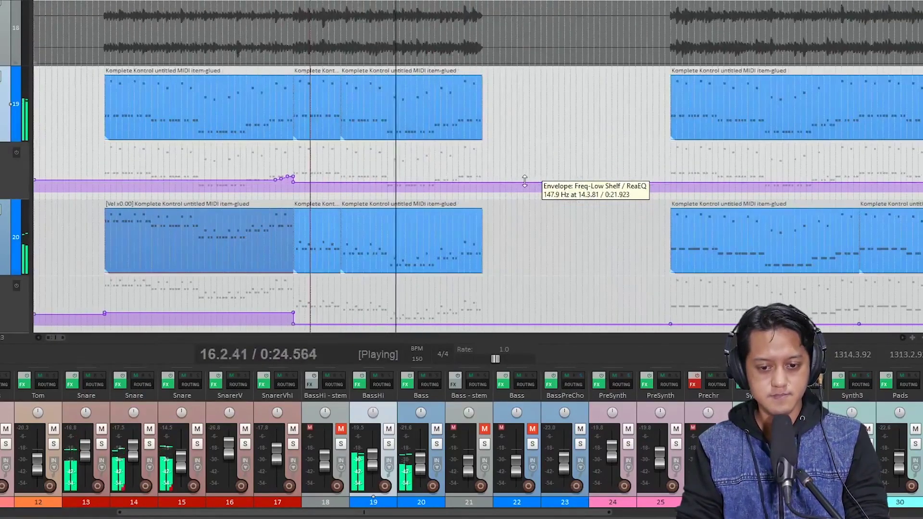